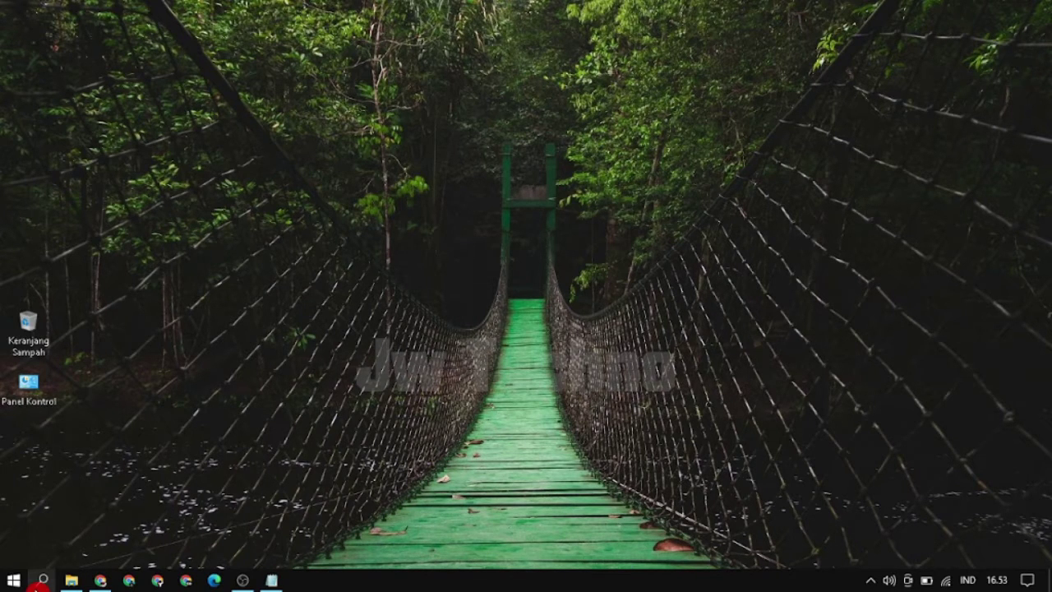
- Search the computer for "openshot" and launch OpenShot Video Editor
click(37, 584)
text(openshot)
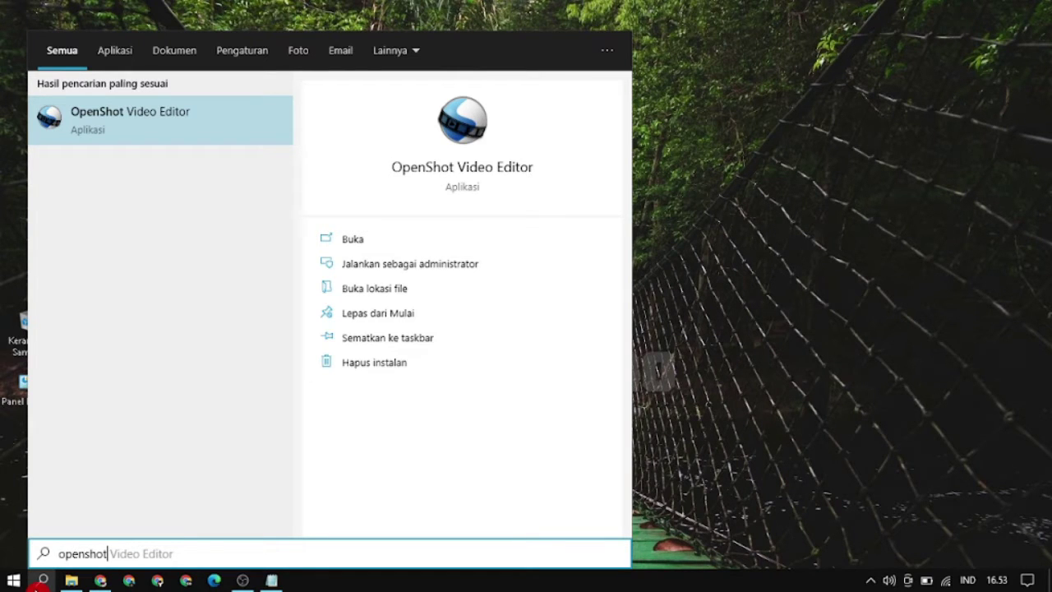
key(Return)
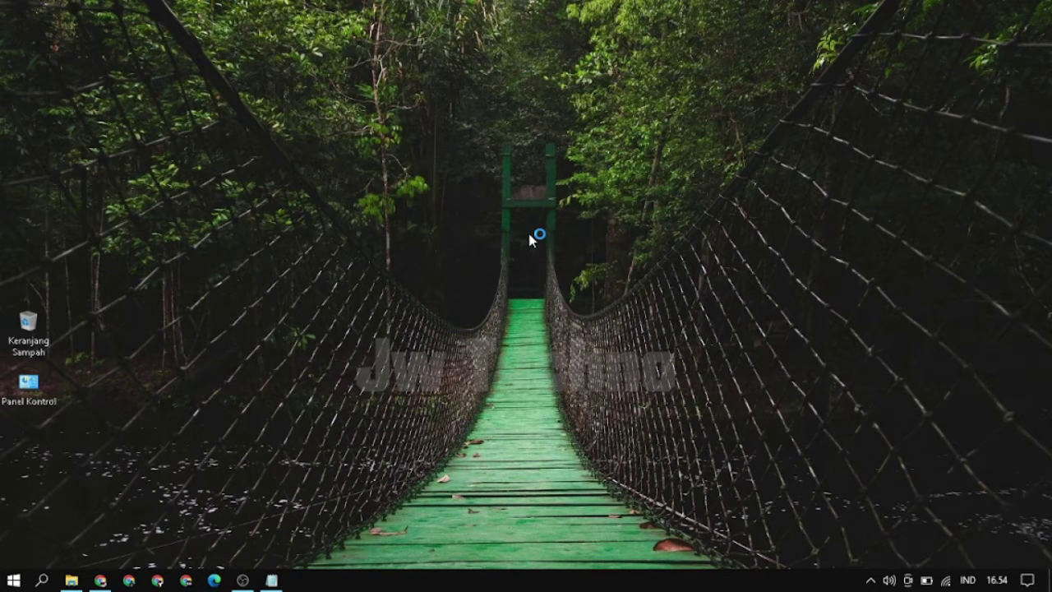
click(530, 238)
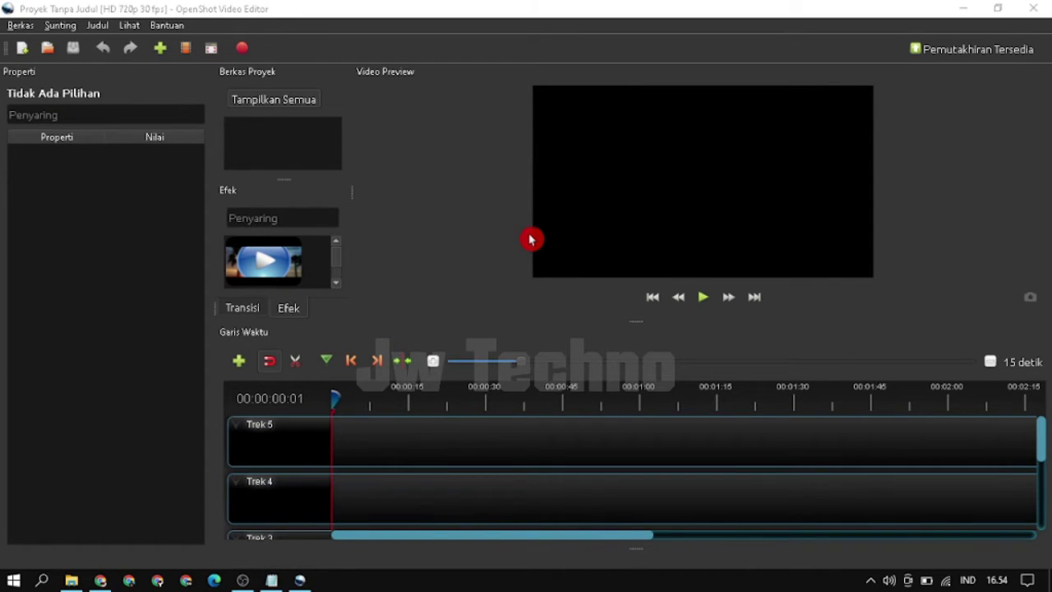
- Check the installed version in the About OpenShot information, and close it
click(171, 25)
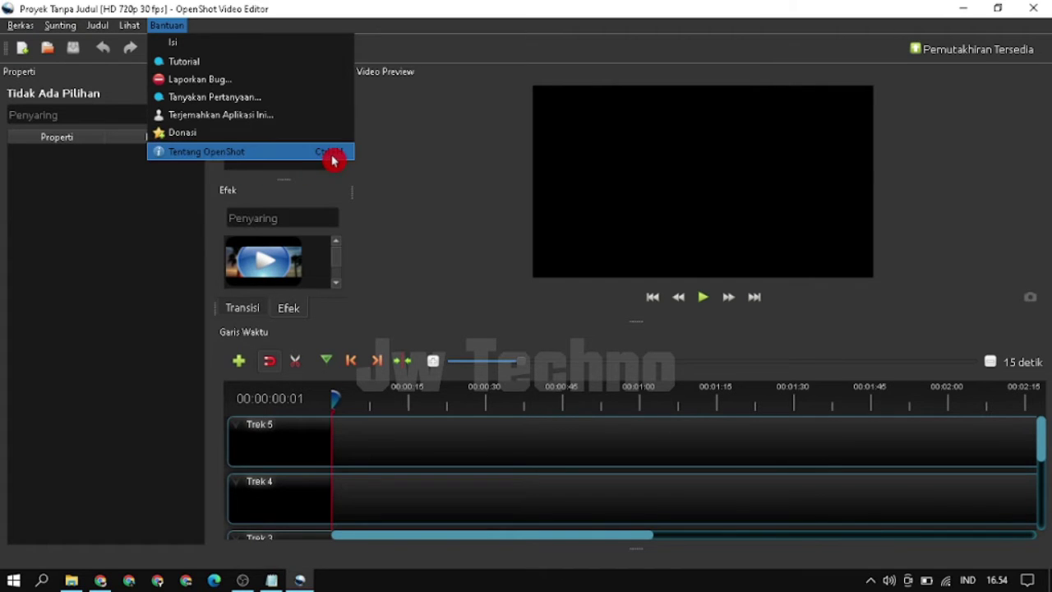
click(333, 161)
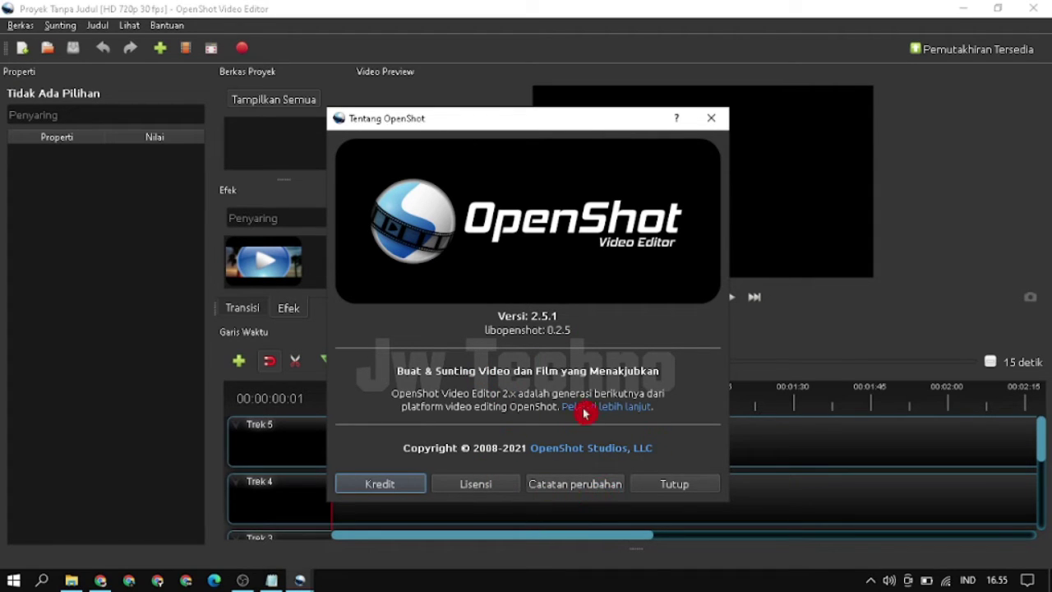
click(712, 120)
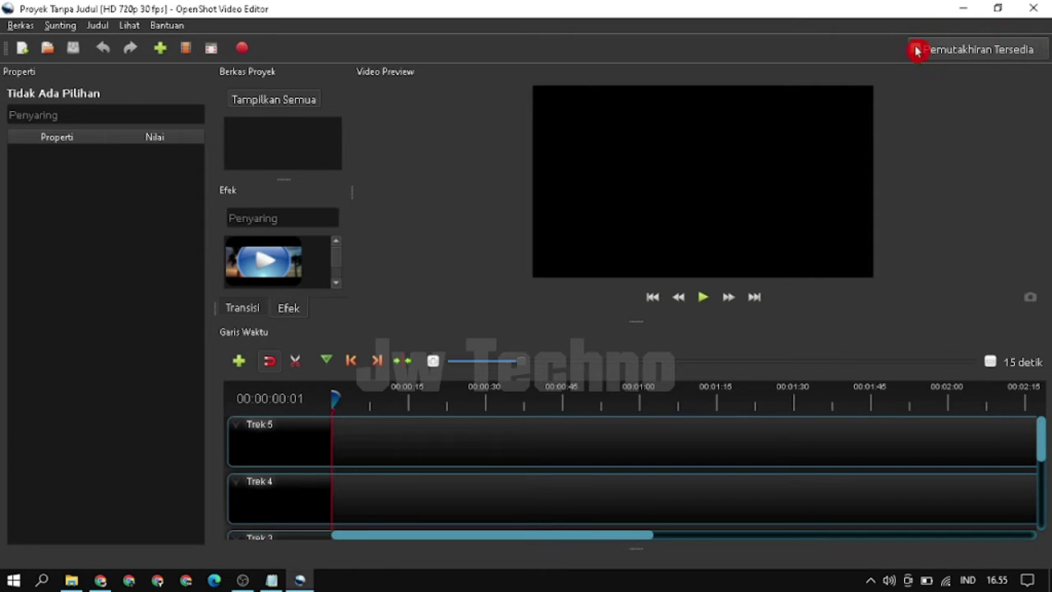
- Open the download page for the available OpenShot update in the browser and translate it into Indonesian
click(1013, 54)
click(1014, 54)
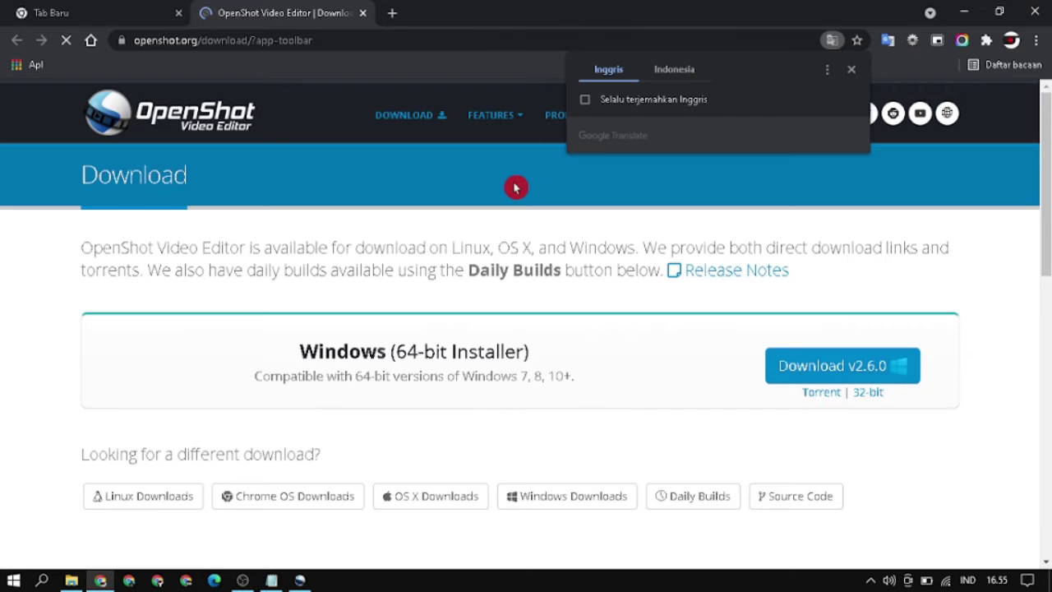
scroll(699, 284, down, 1)
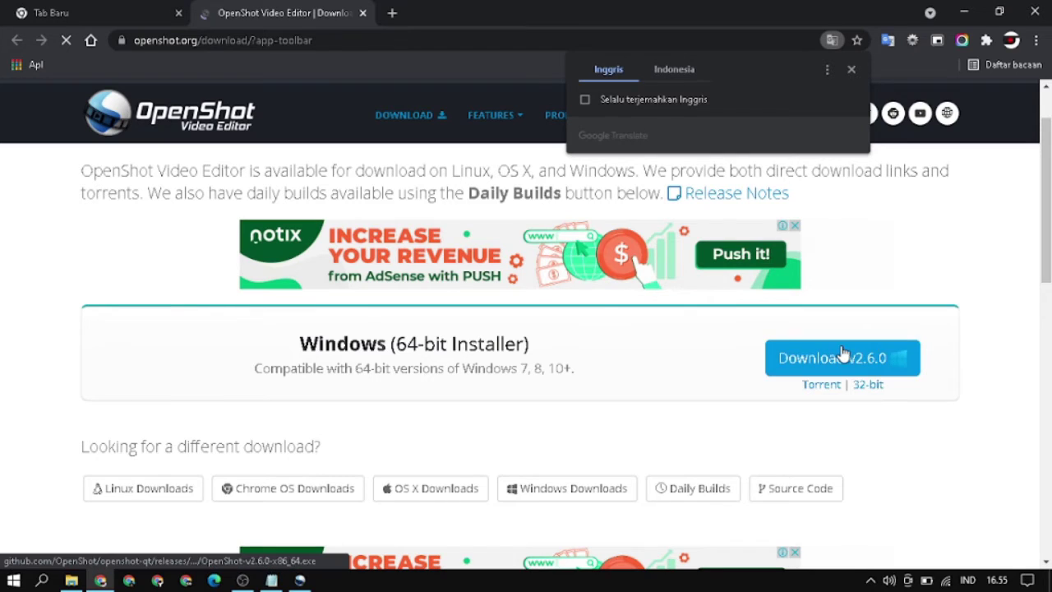
click(765, 364)
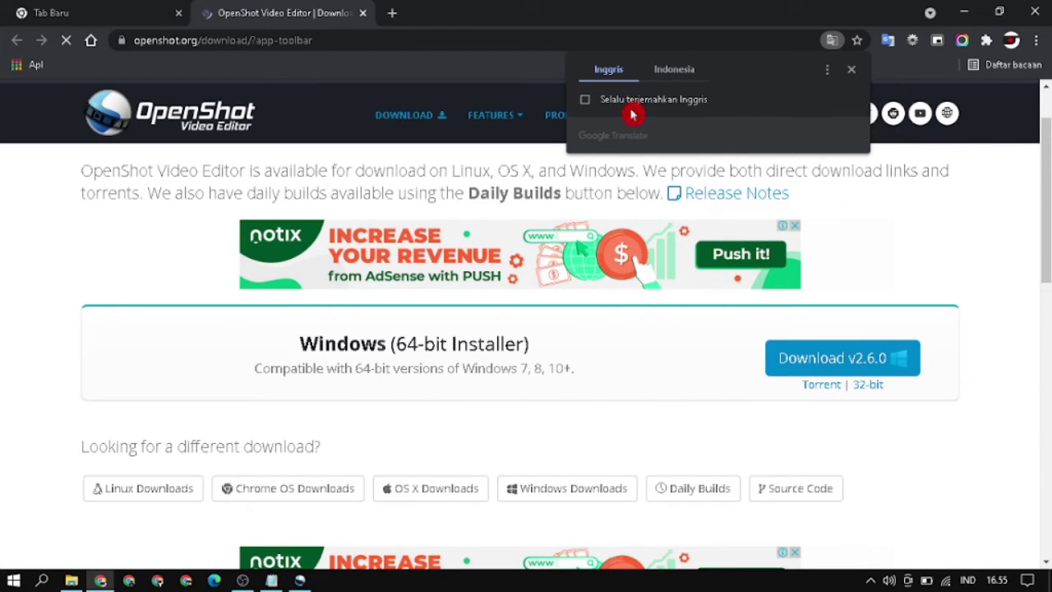
click(677, 70)
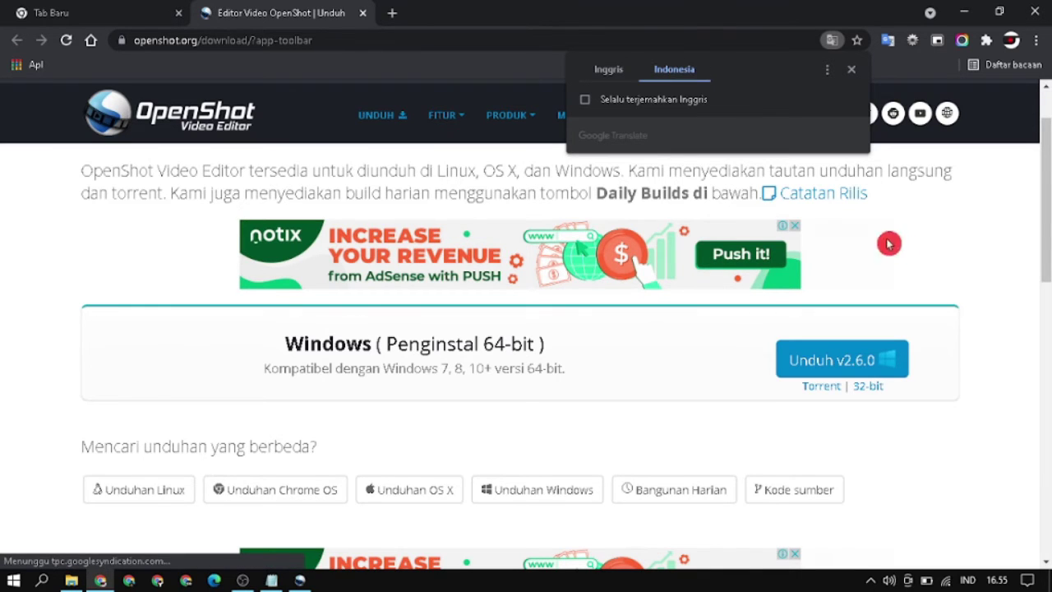
- Download the 64-bit Windows installer of OpenShot v2.6.0 and show the full list of downloads
scroll(795, 460, down, 2)
scroll(818, 465, up, 2)
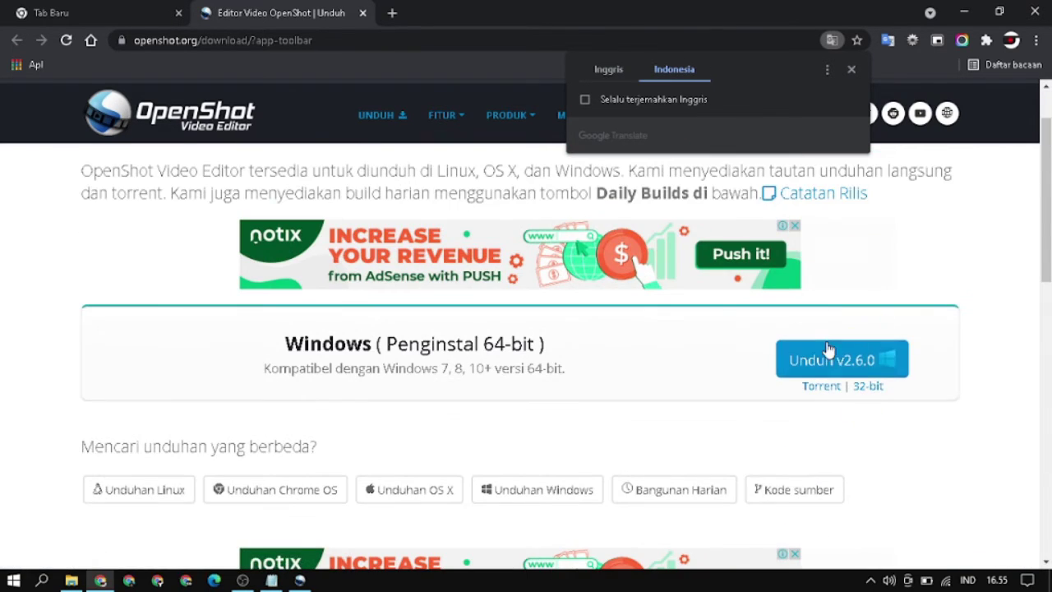
click(876, 363)
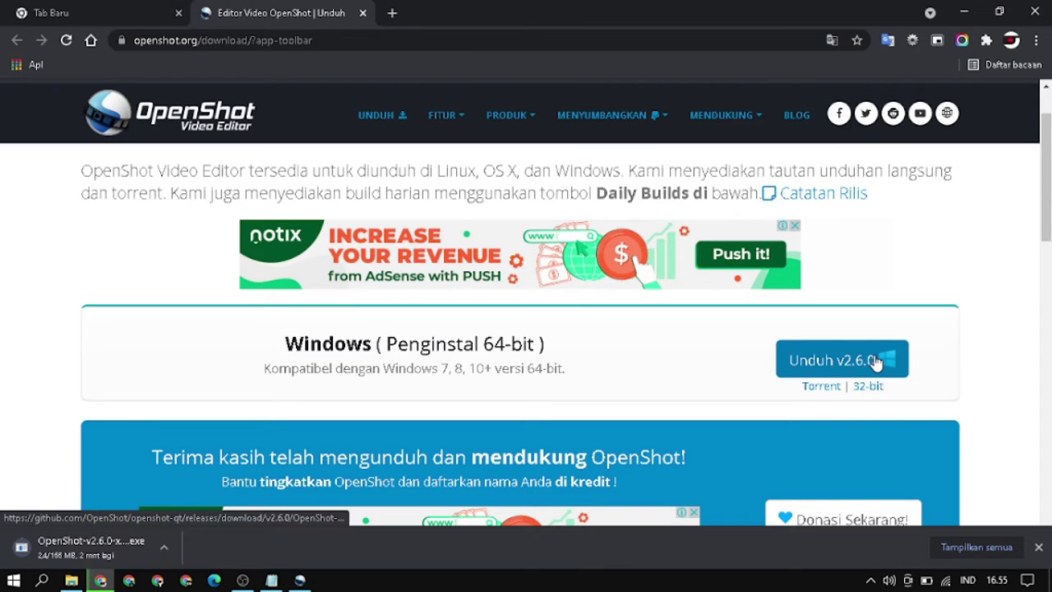
click(991, 552)
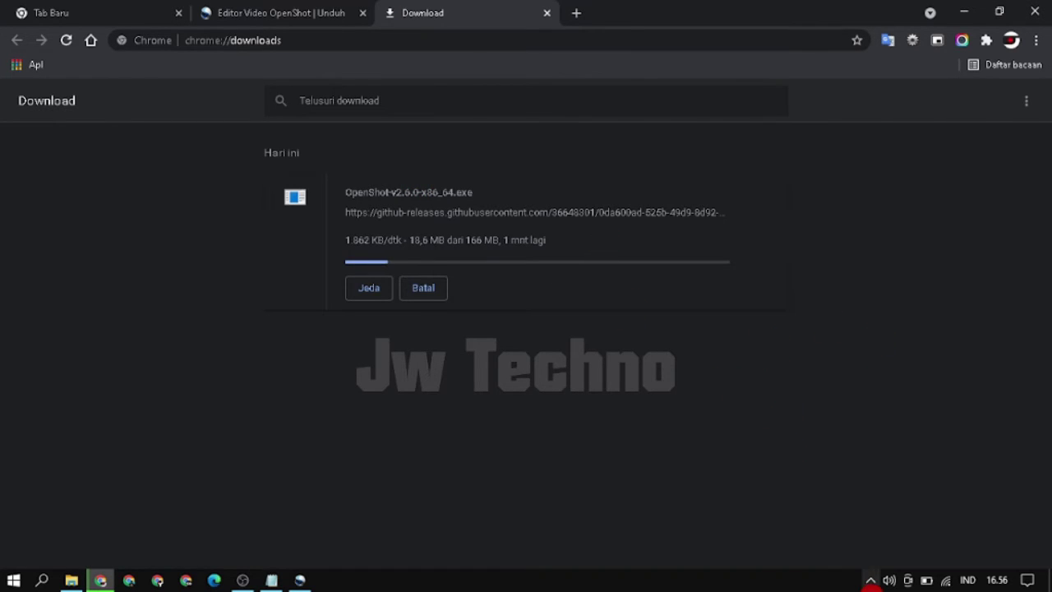
click(868, 578)
right_click(840, 525)
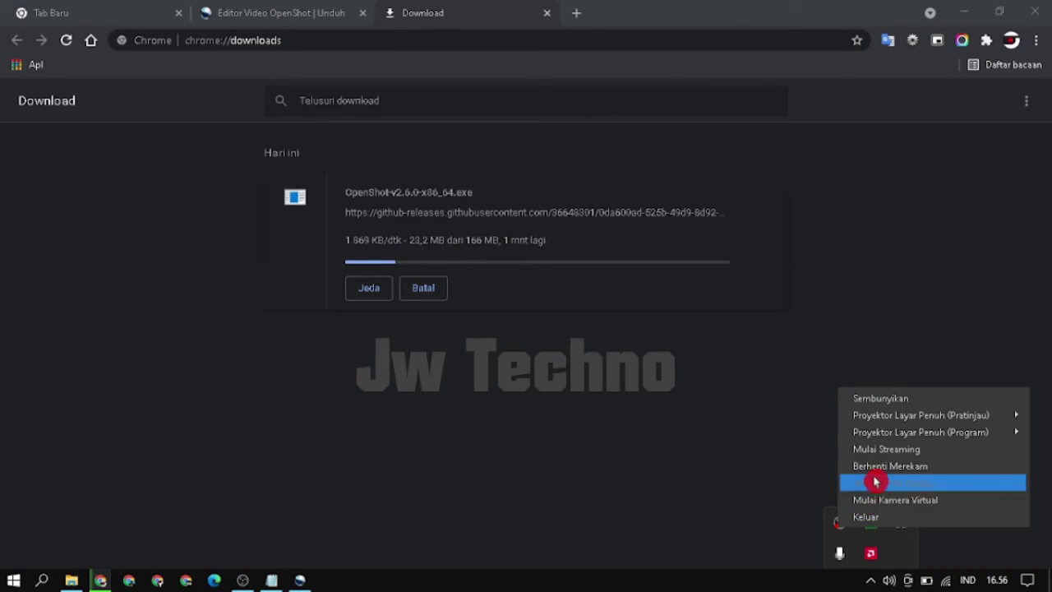
click(880, 476)
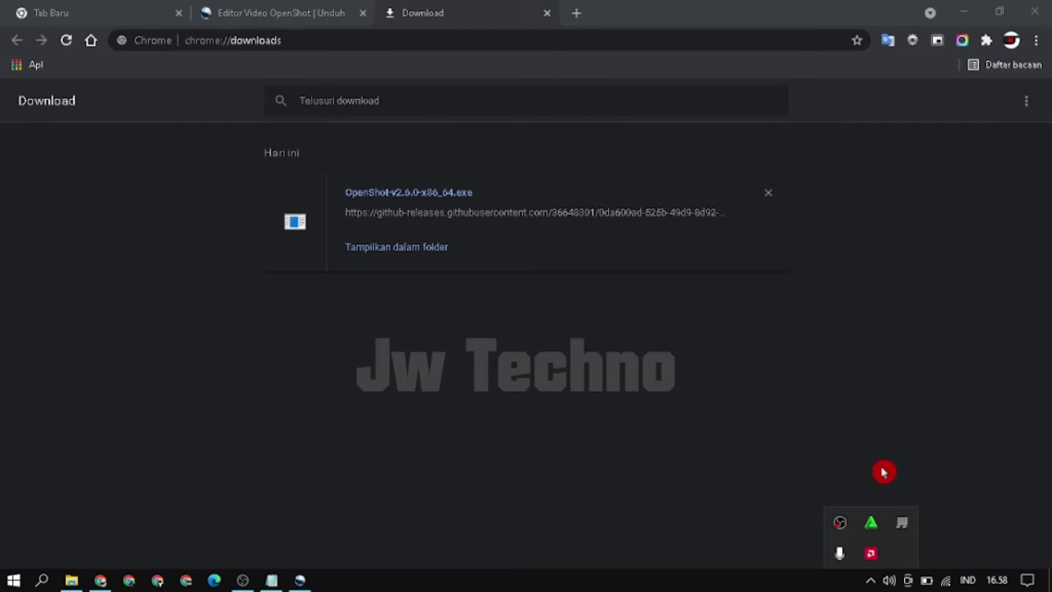
click(831, 383)
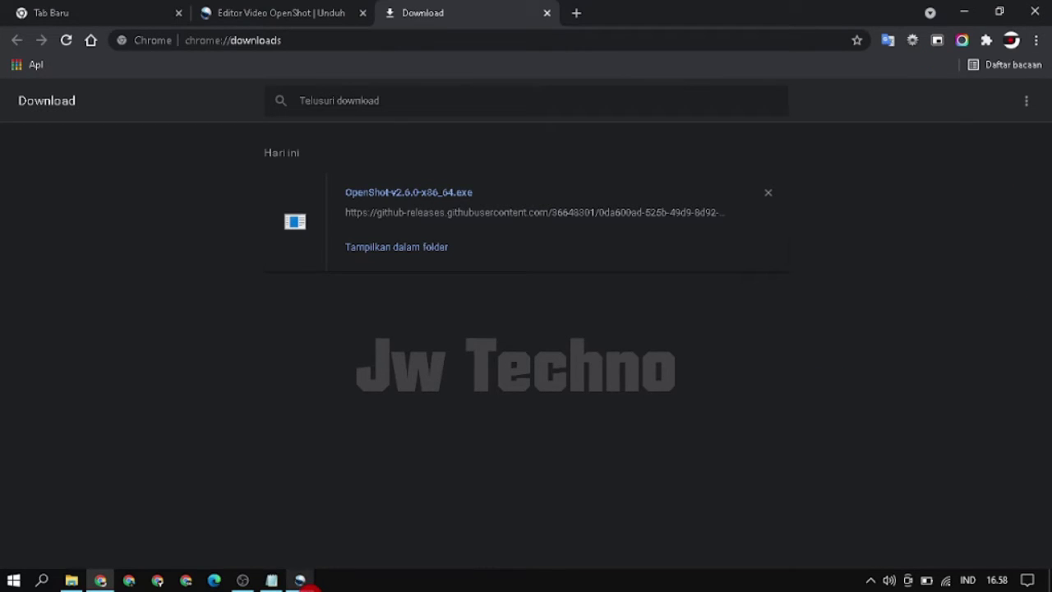
- Switch to the running OpenShot Video Editor and quit it
click(301, 580)
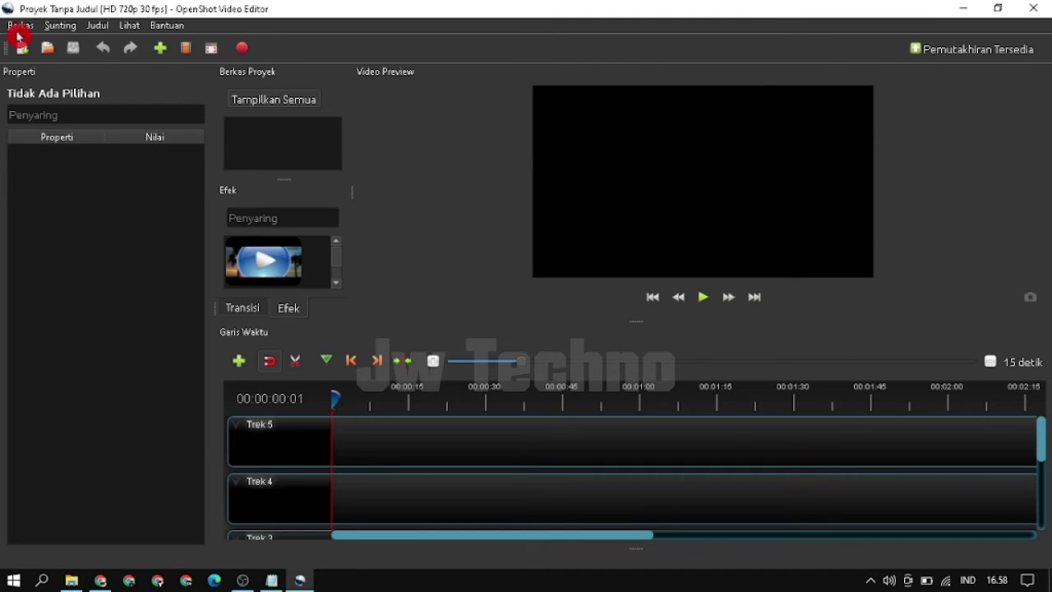
click(20, 26)
click(27, 207)
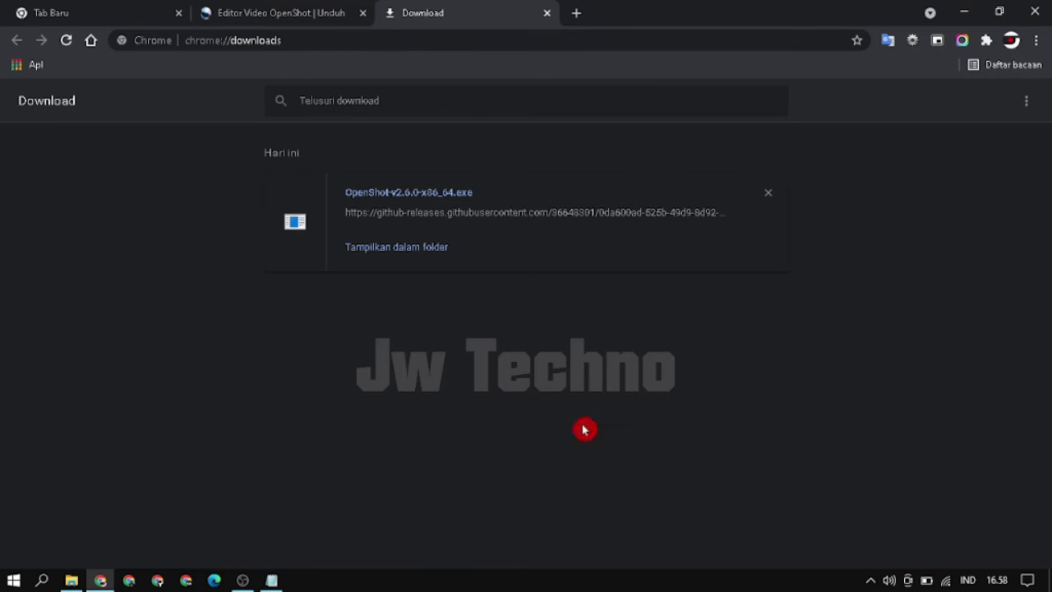
- Show the downloaded OpenShot-v2.6.0-x86_64.exe in its folder and run it as administrator
click(376, 209)
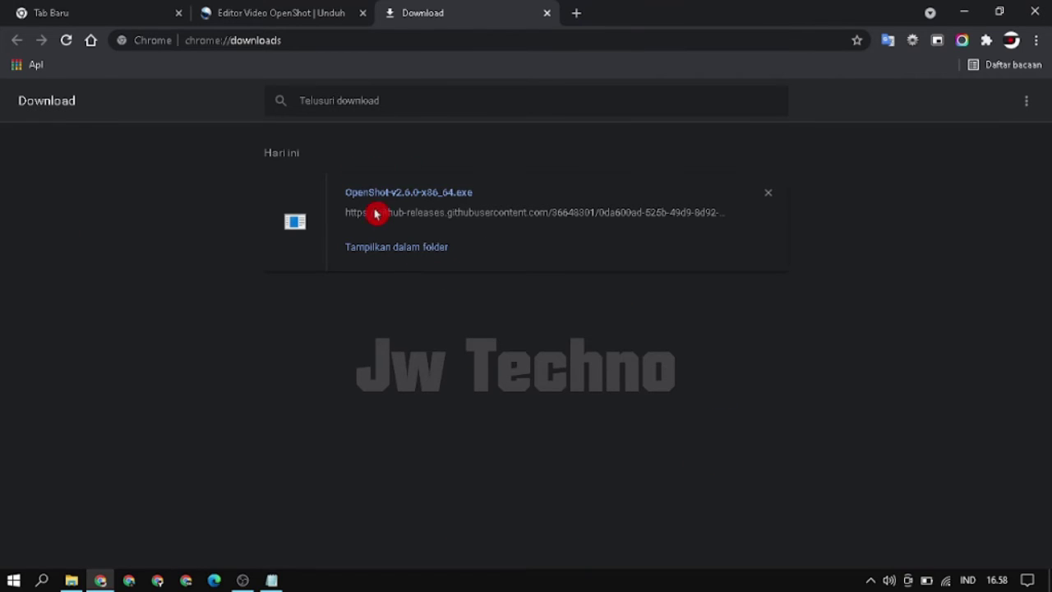
click(452, 198)
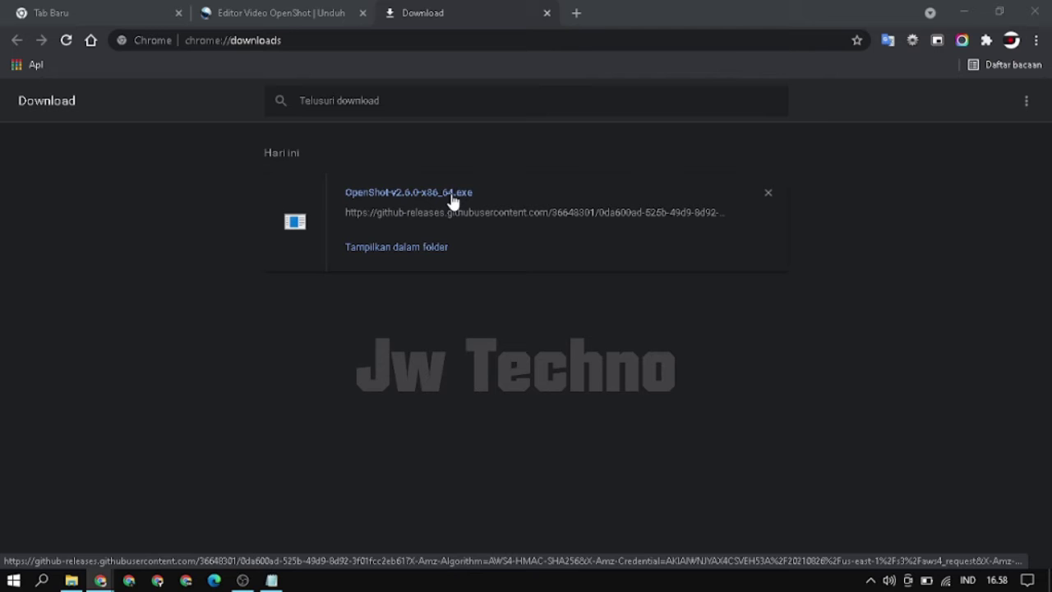
click(426, 250)
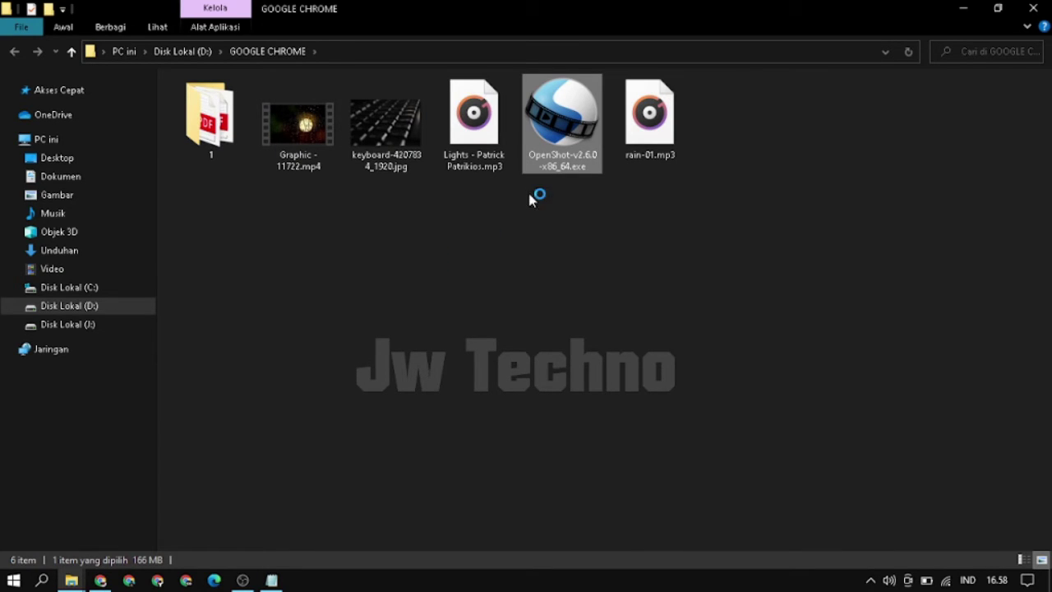
click(577, 163)
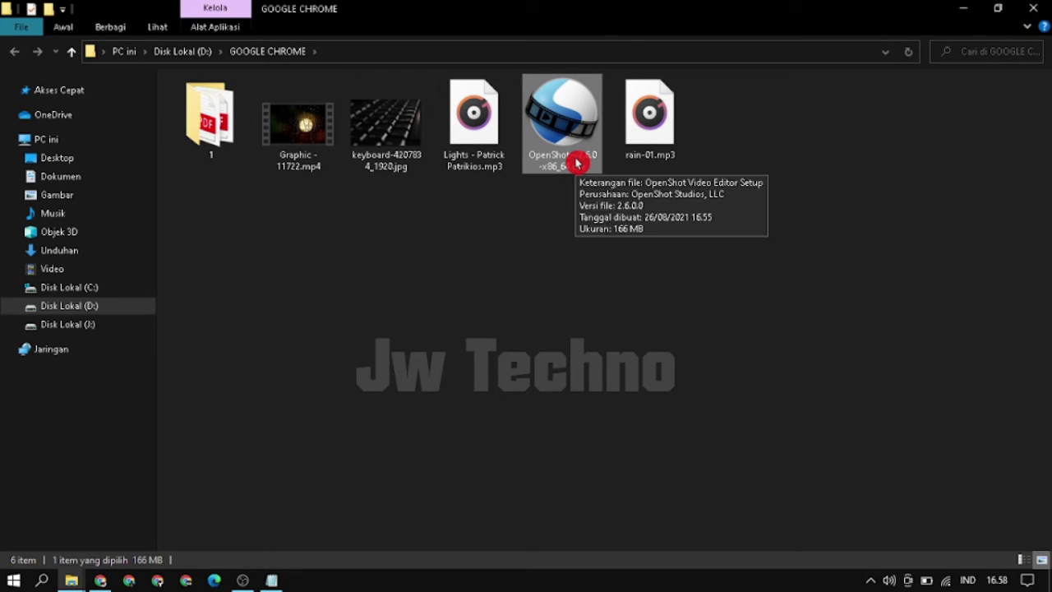
right_click(575, 156)
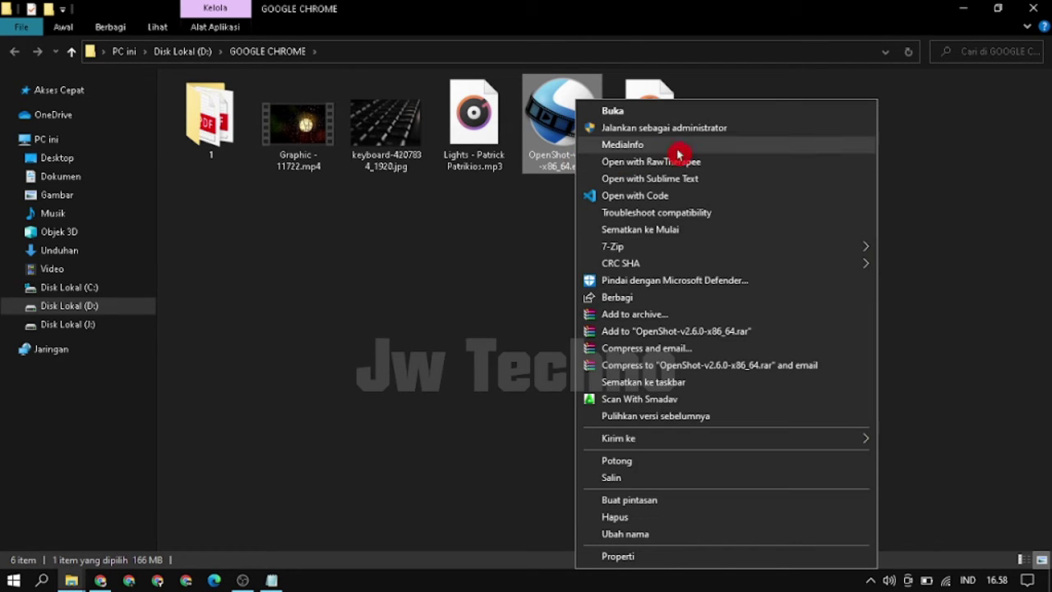
click(845, 130)
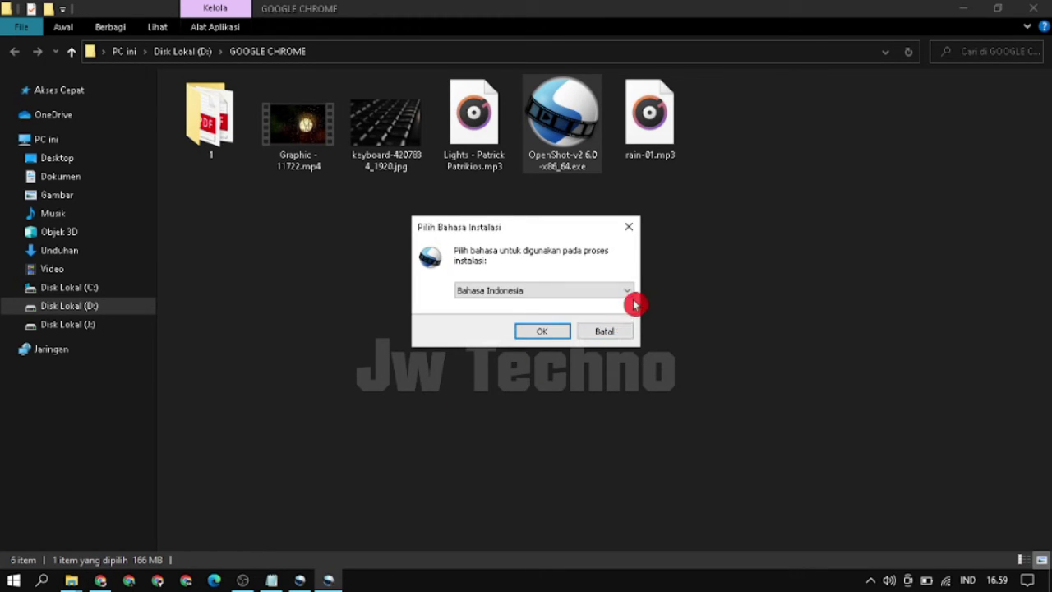
- Confirm Bahasa Indonesia as the installation language
click(630, 292)
click(635, 295)
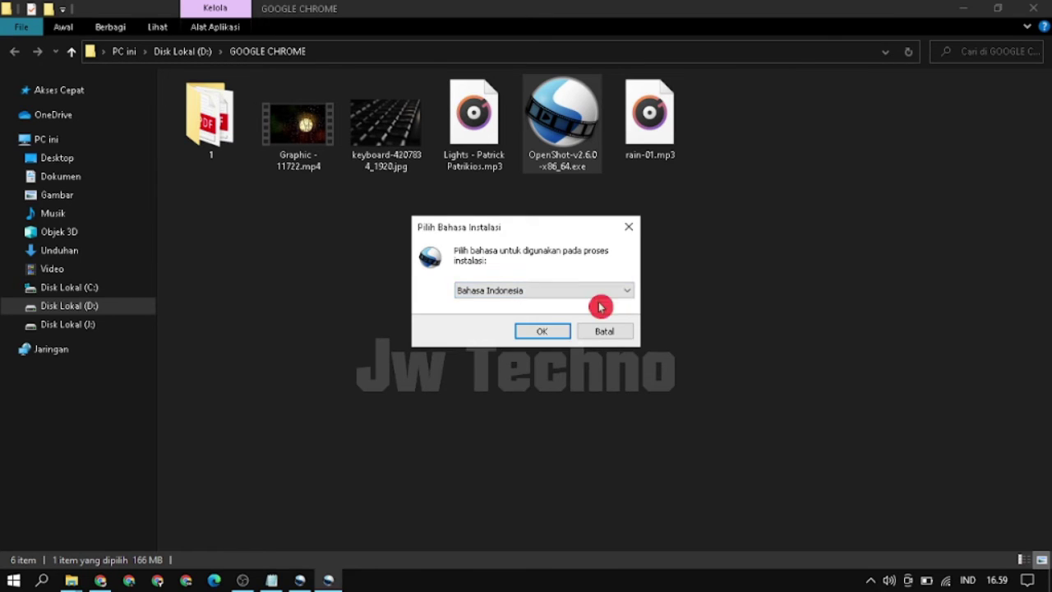
click(544, 332)
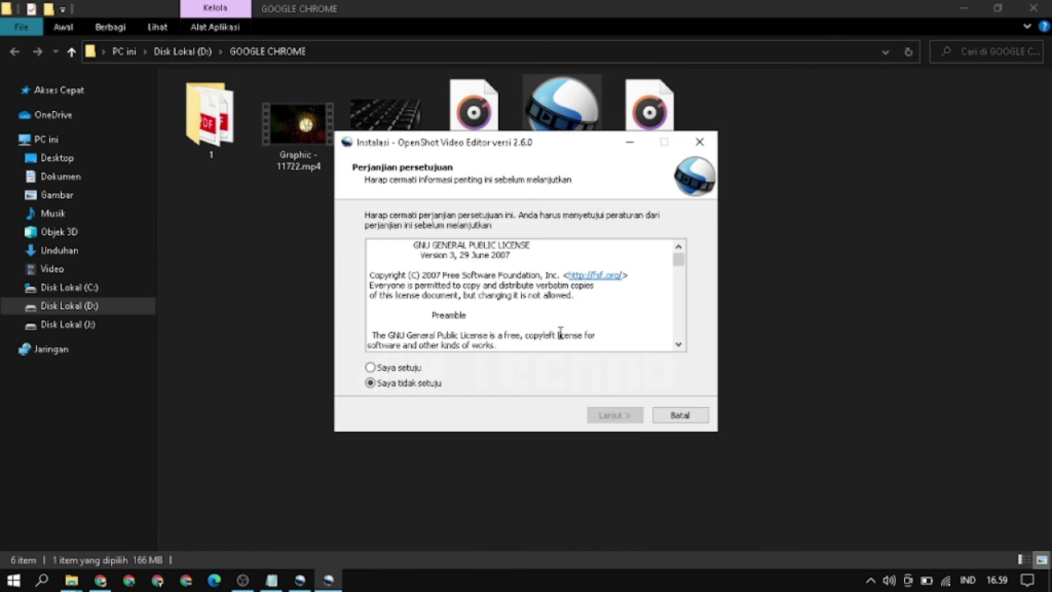
- Accept the license agreement and keep the .osp file association and Windows Firewall exception as the additional tasks
click(372, 367)
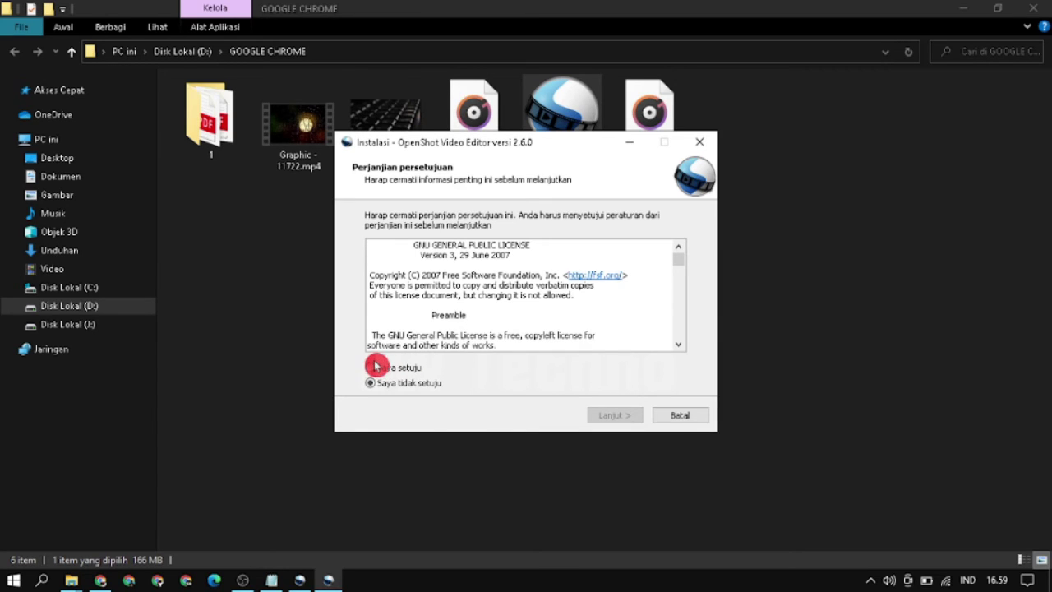
click(629, 419)
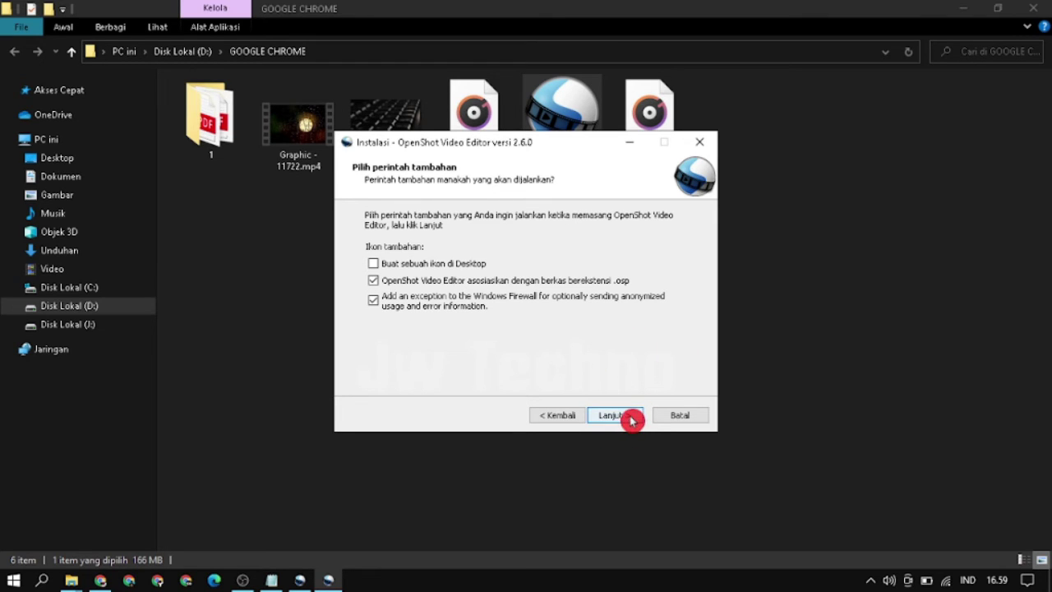
click(632, 420)
drag(559, 380, 446, 383)
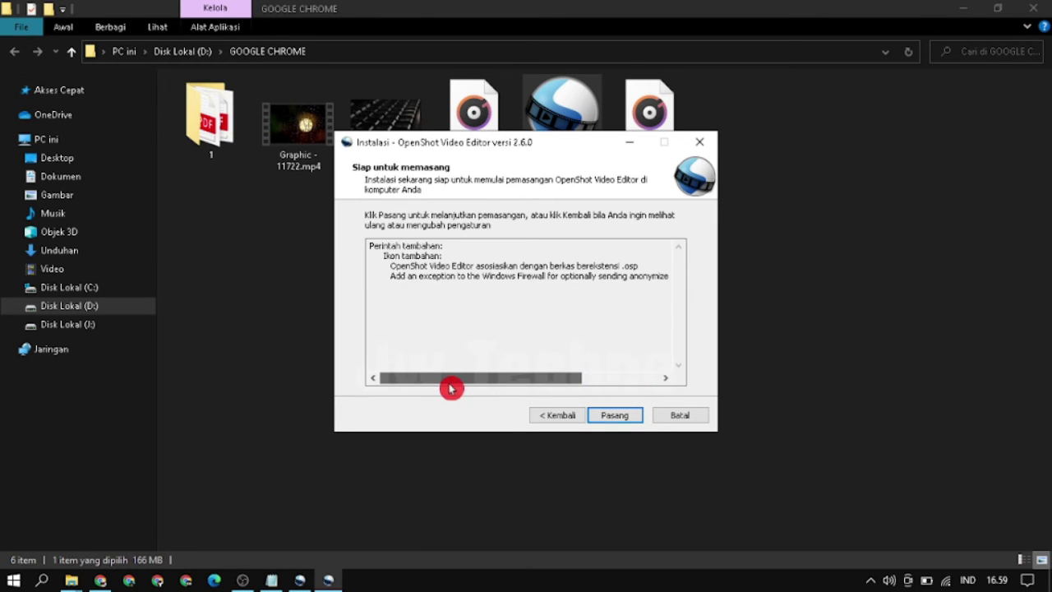
- Start installing OpenShot Video Editor 2.6.0 and minimize the file manager and browser windows
click(630, 420)
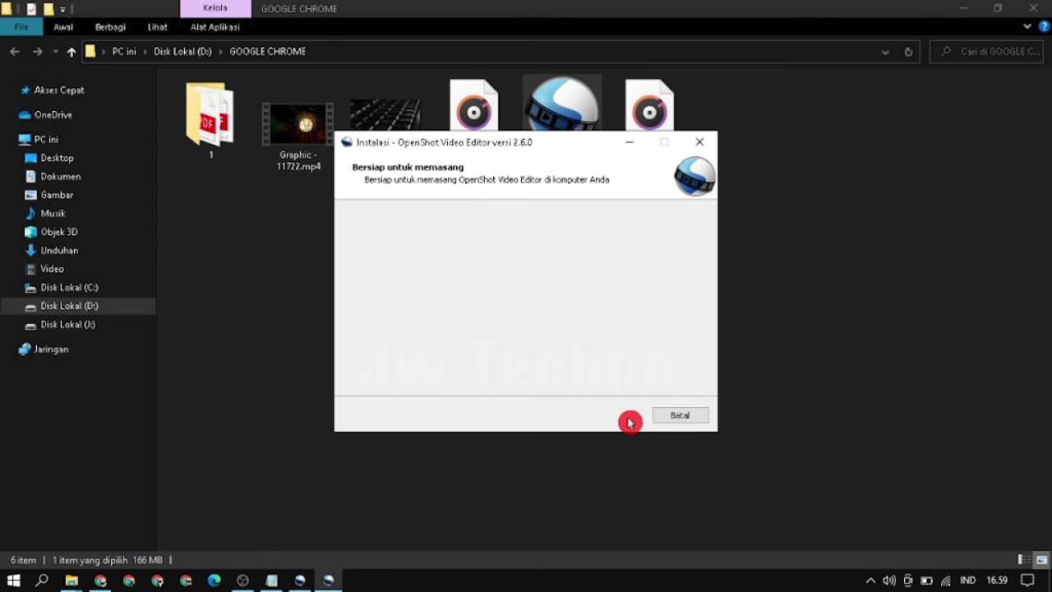
click(967, 9)
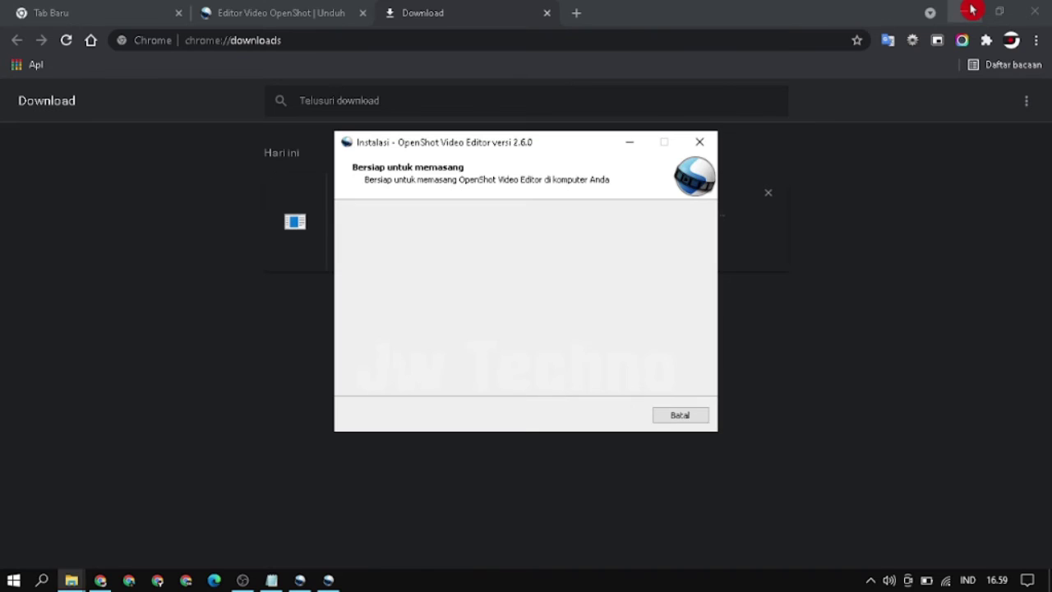
click(972, 10)
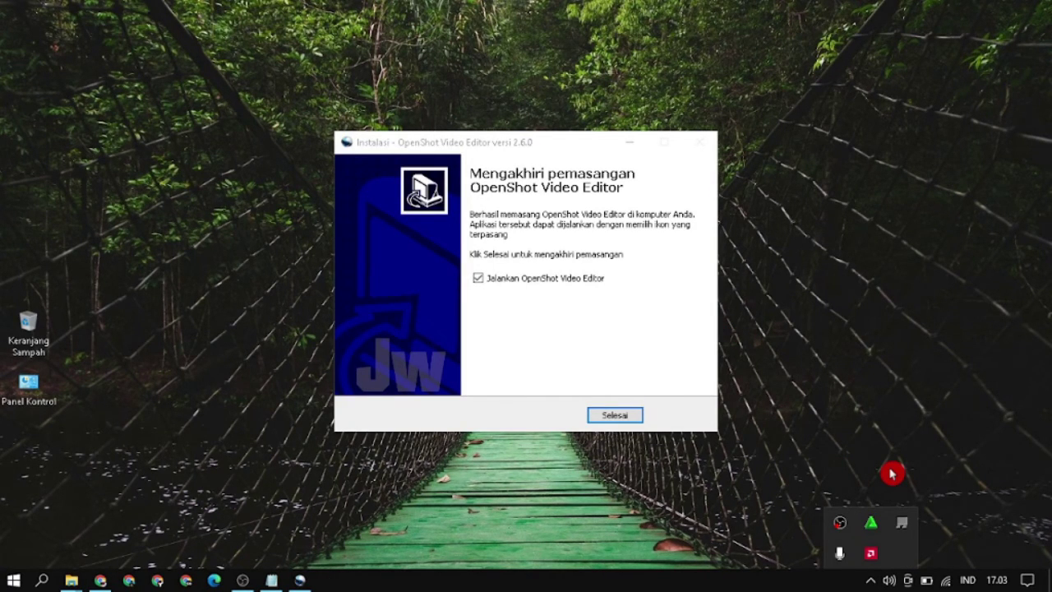
- Finish the setup with the option to run OpenShot Video Editor enabled
click(567, 338)
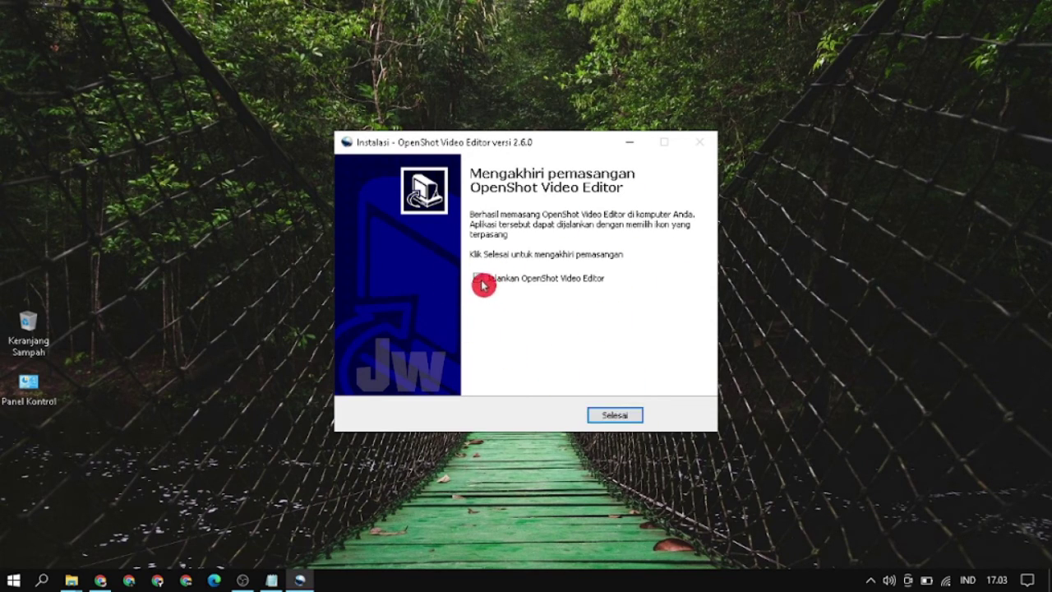
click(618, 417)
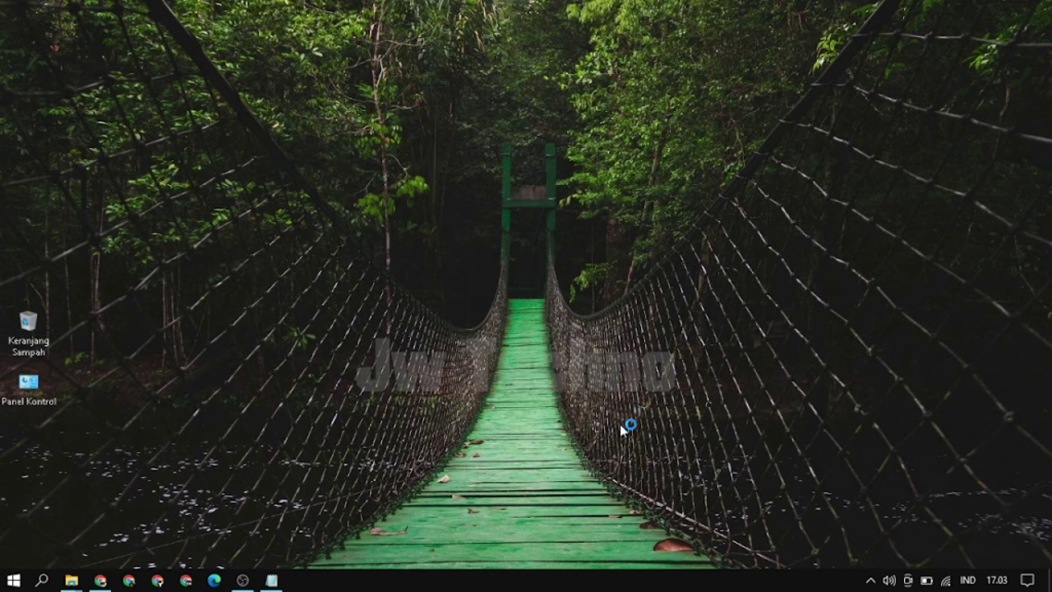
click(621, 426)
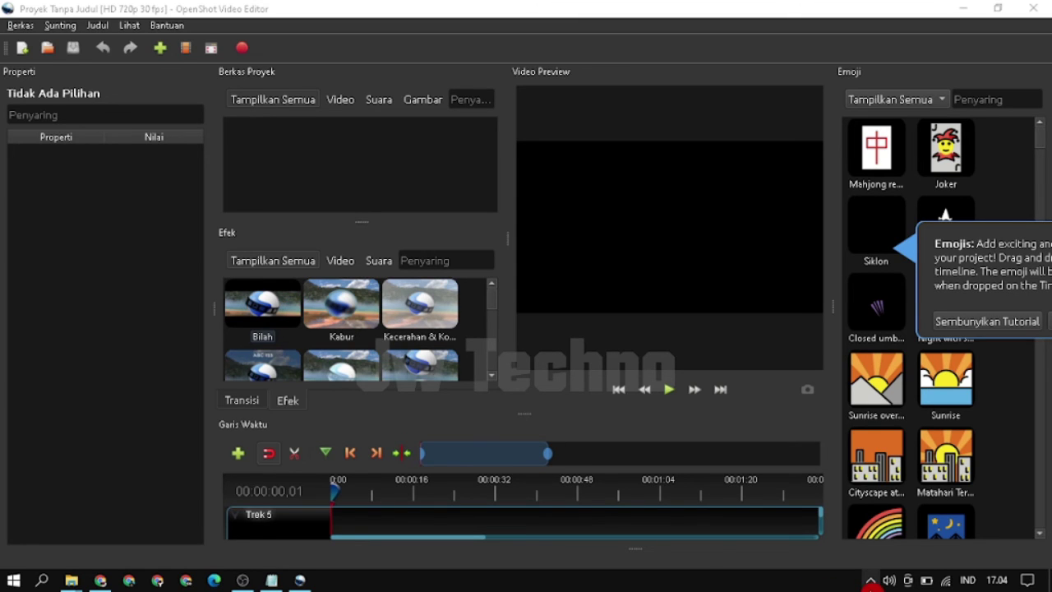
click(870, 581)
click(869, 580)
- Restore and shift the editor window to reach the Emojis tutorial tip, advance past the tip, and maximize the window again
click(1002, 18)
drag(932, 35, 828, 40)
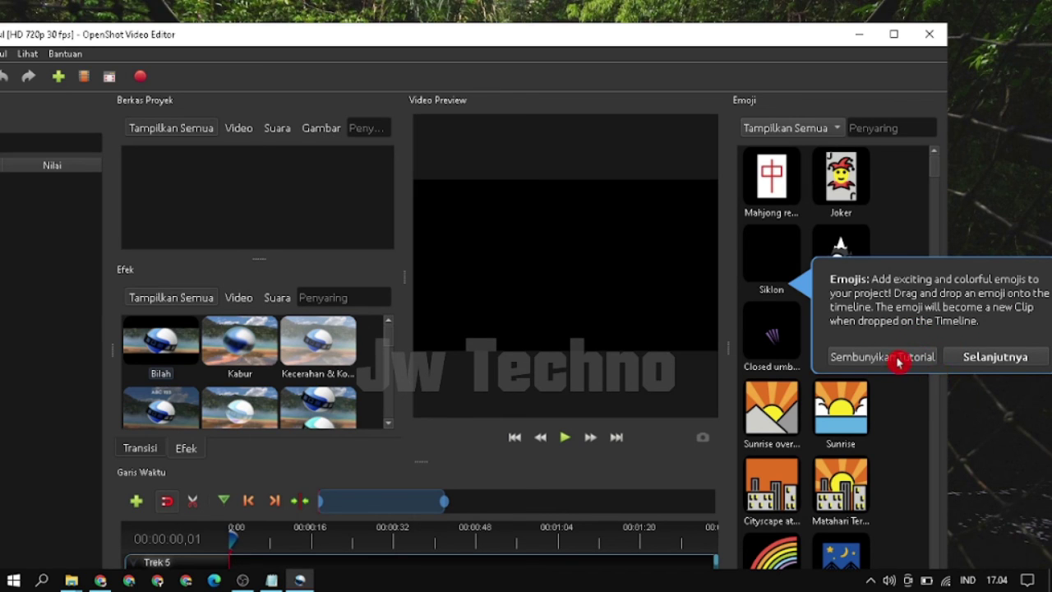
click(972, 357)
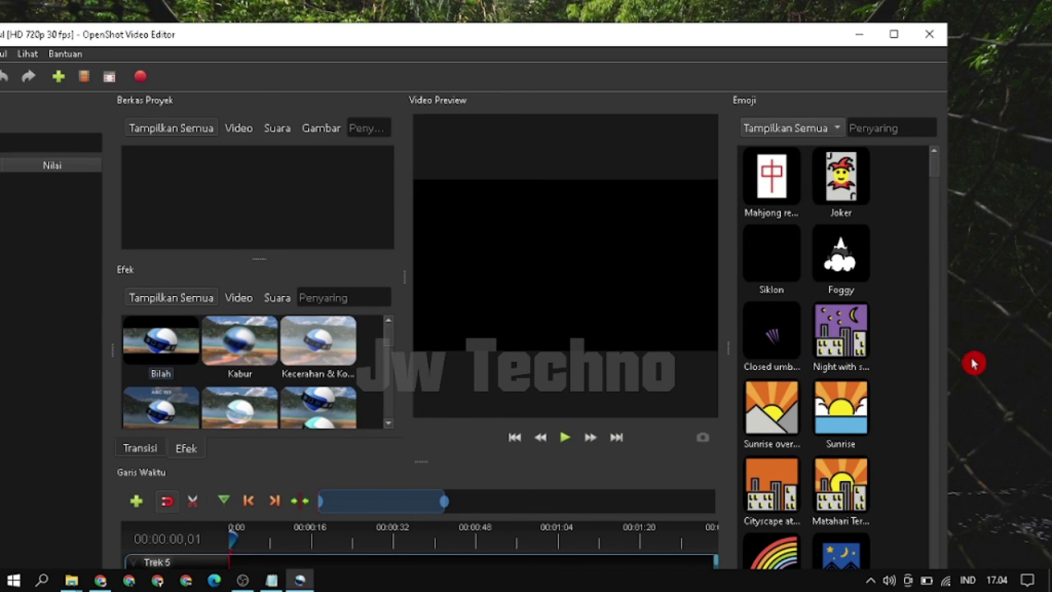
click(893, 35)
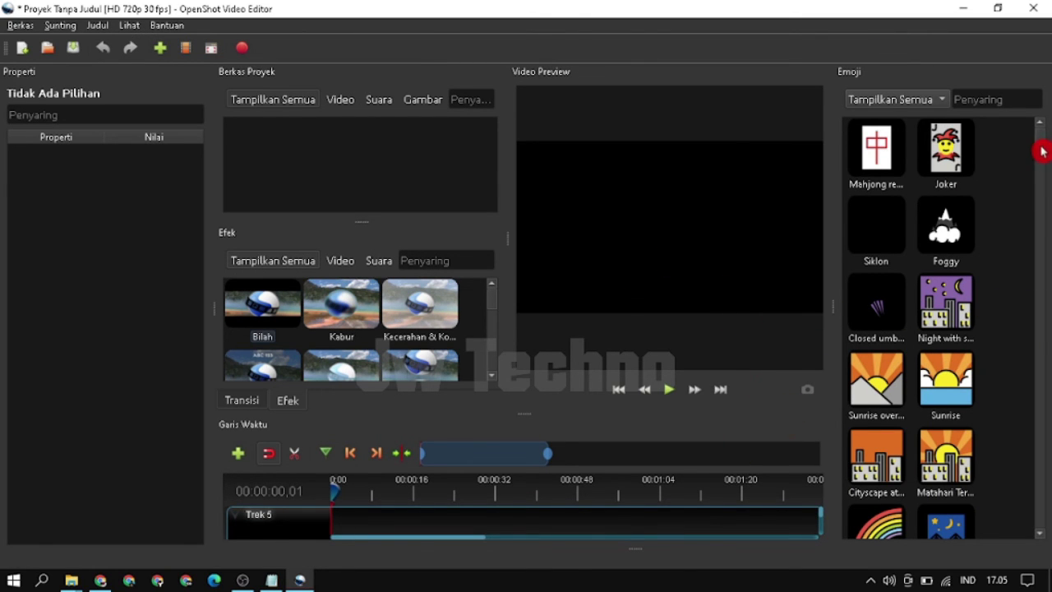
- Browse the emoji collection and open the About OpenShot information to check the installed version
drag(1041, 146, 1045, 174)
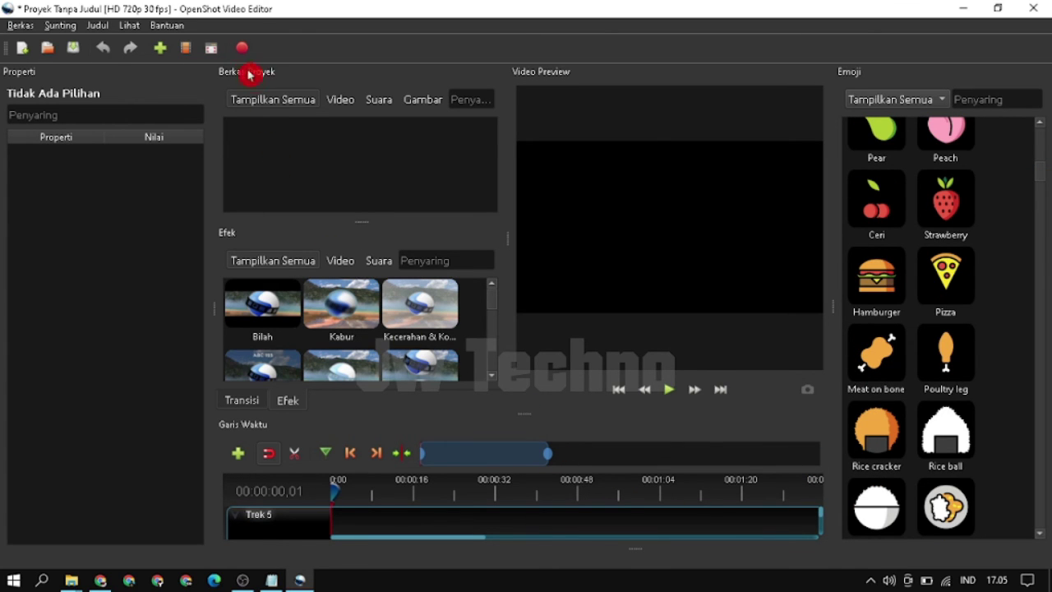
click(168, 27)
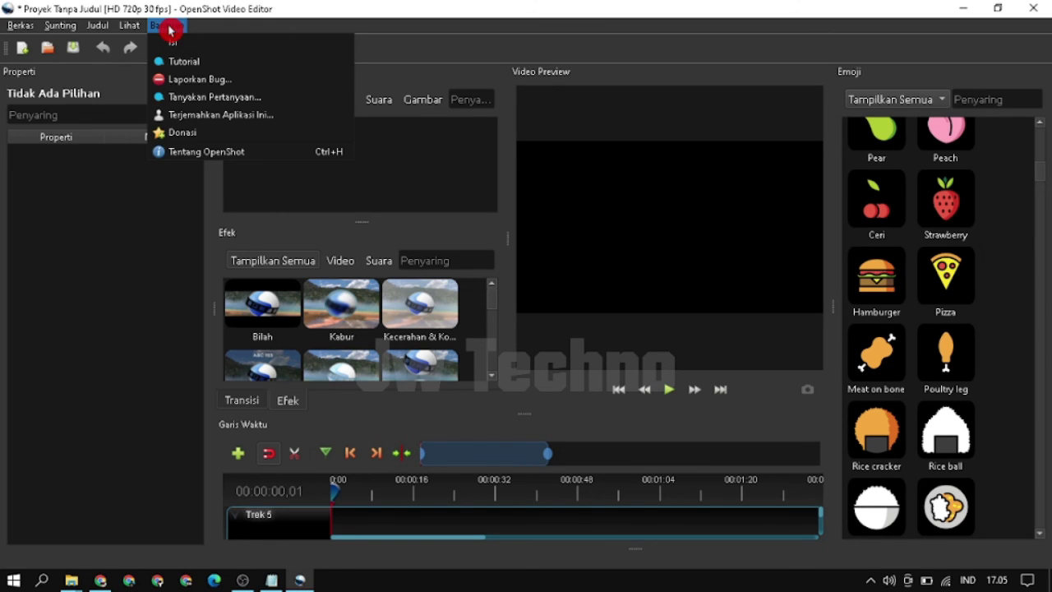
click(335, 160)
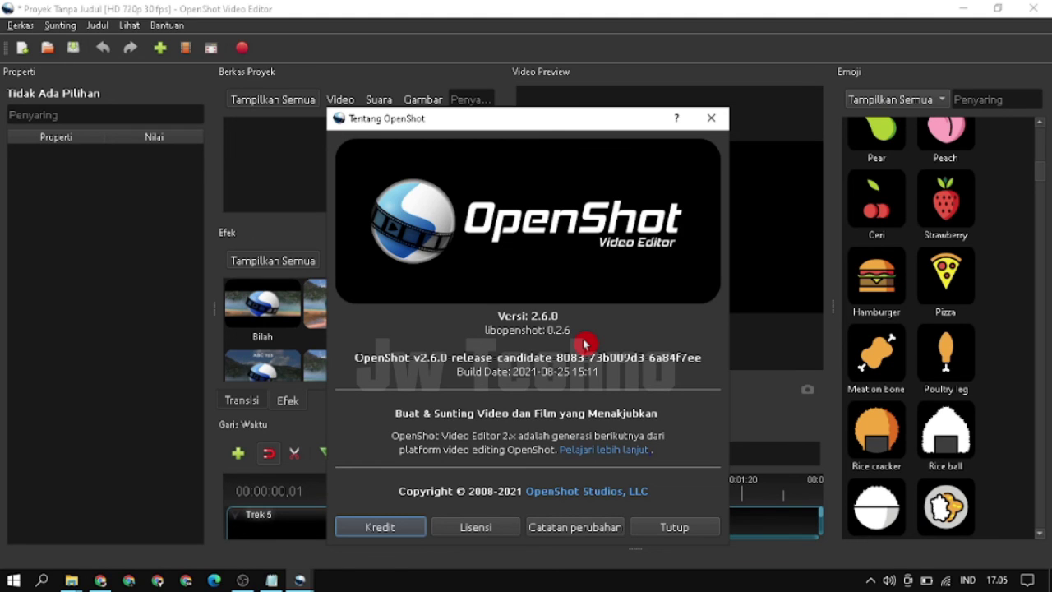
click(871, 580)
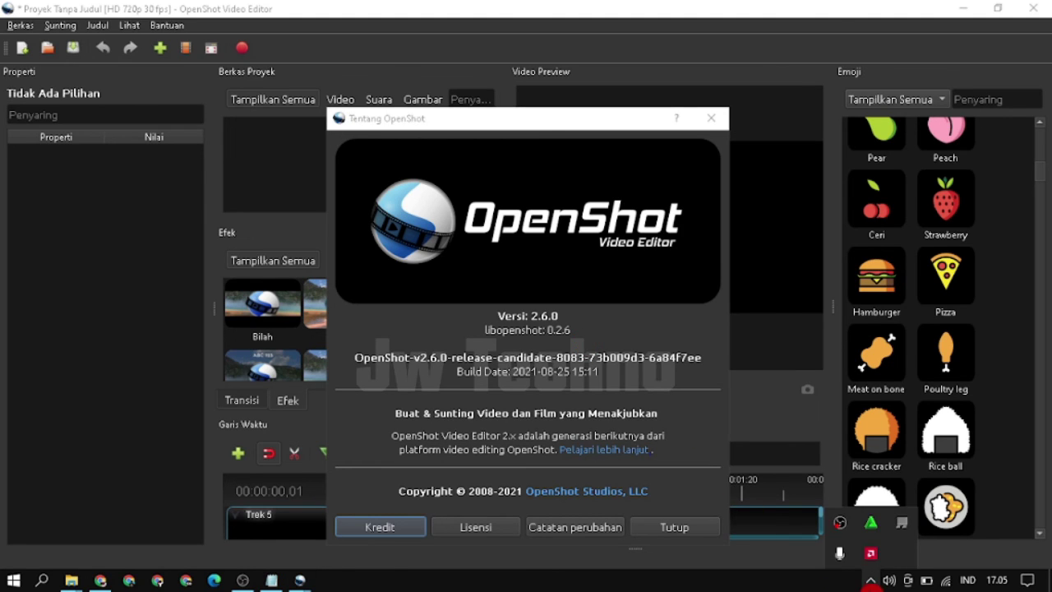